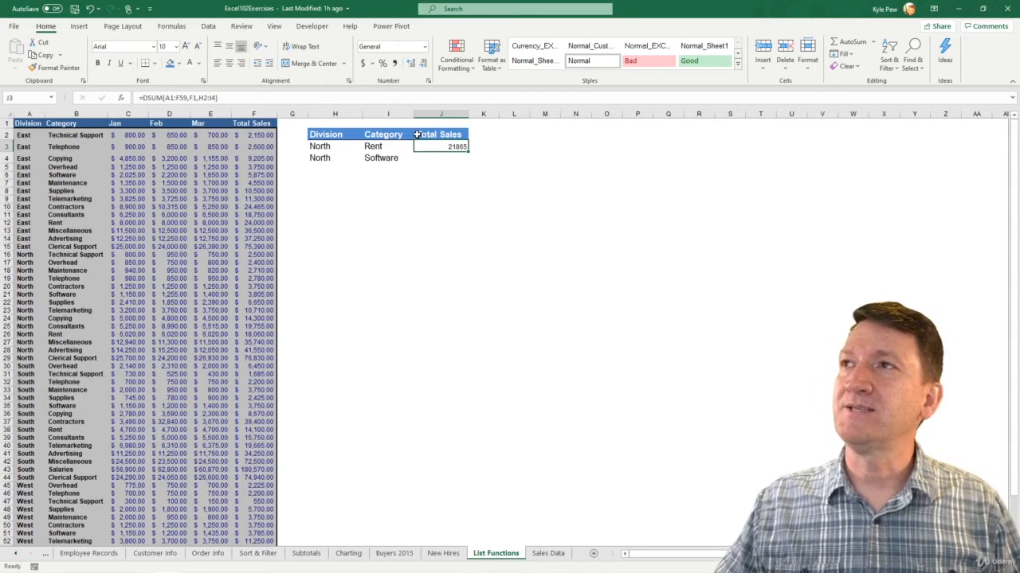
# Change the Total Sales header in J2 to "SUM Total Sales" and auto-fit column J to it
pyautogui.click(418, 135)
pyautogui.doubleClick(421, 135)
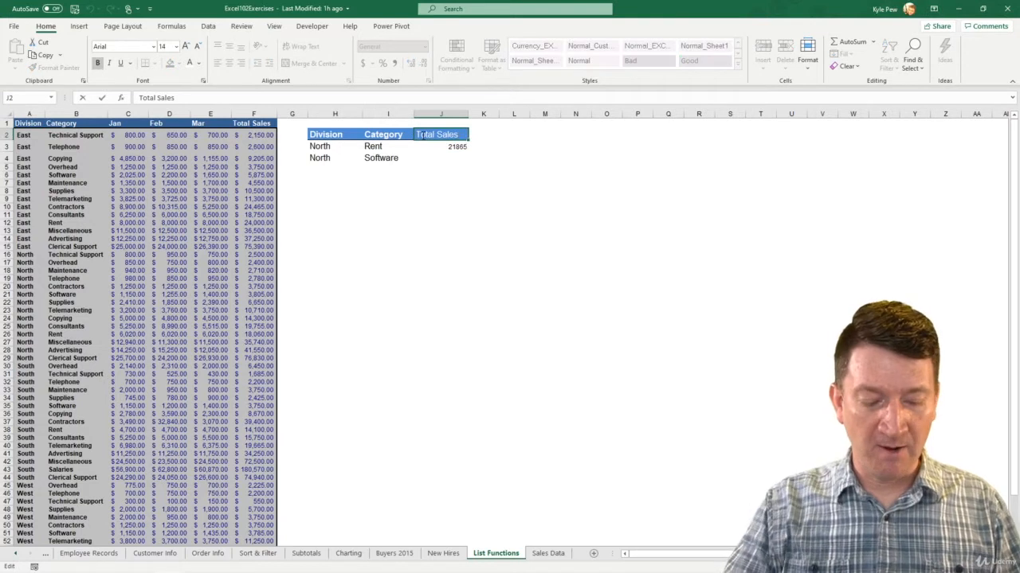
pyautogui.write('SUM')
pyautogui.press('Return')
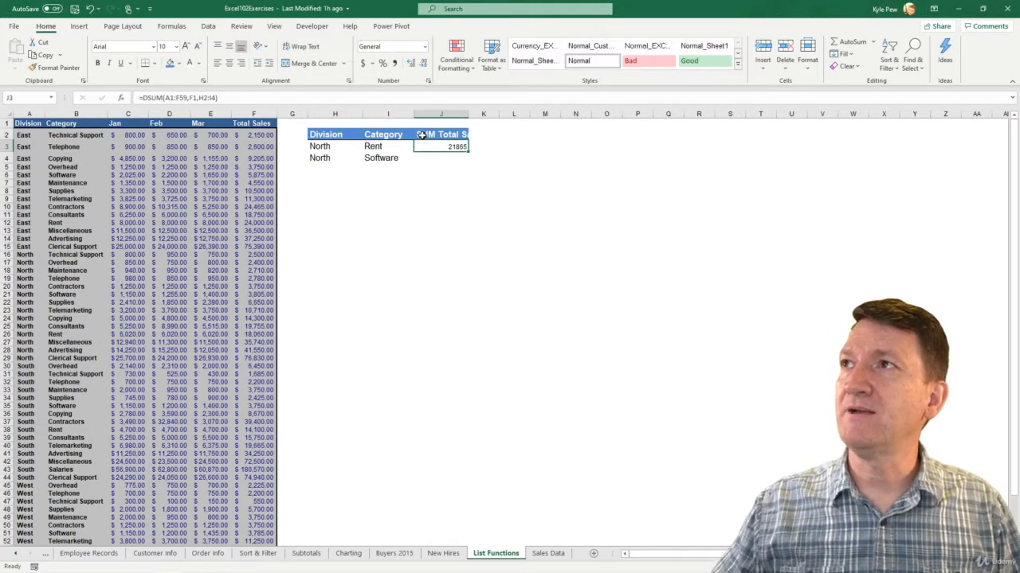
pyautogui.doubleClick(467, 114)
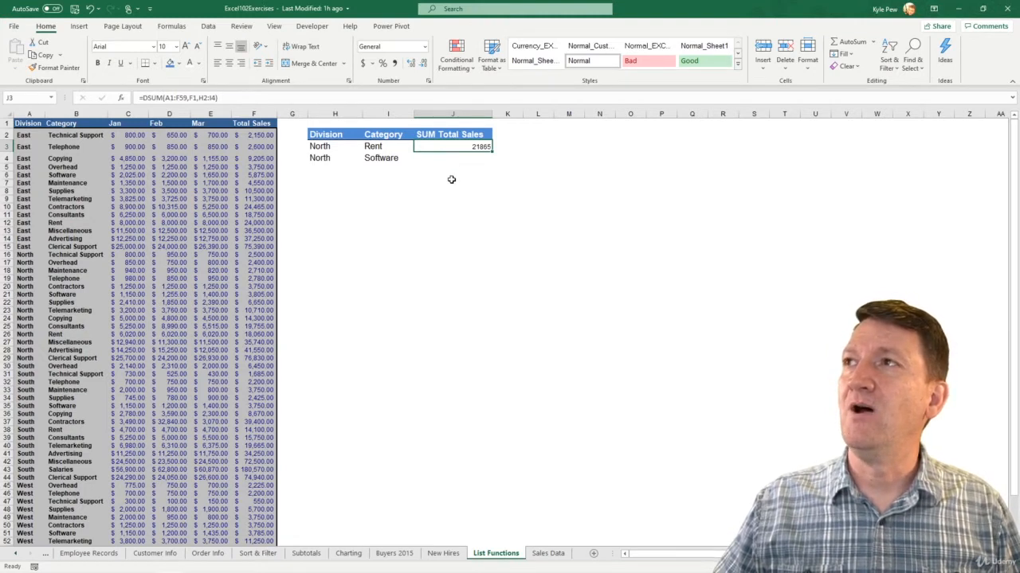
# Add the header "AVG SALES" in K2 and auto-fit column K to it
pyautogui.click(513, 134)
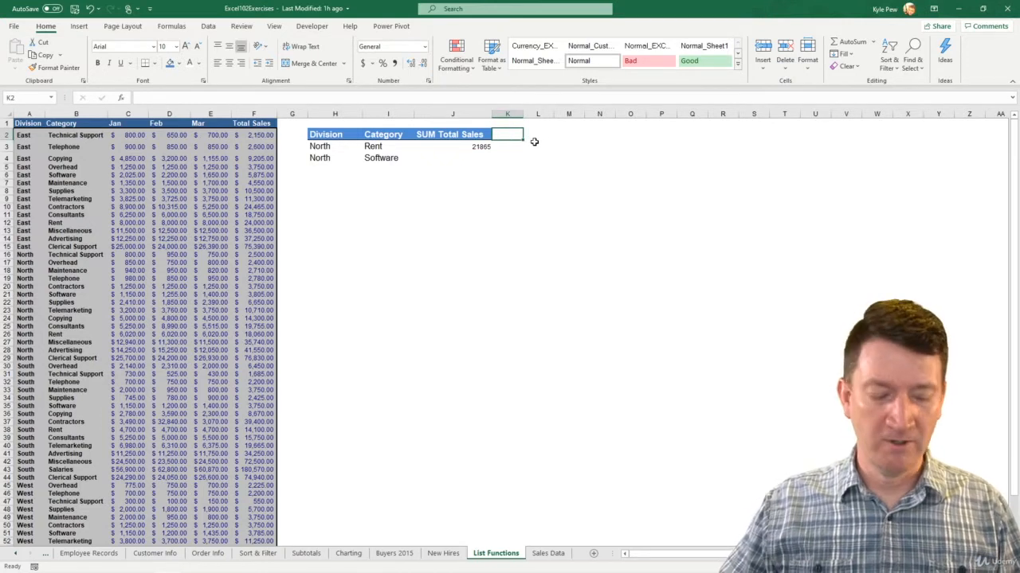
pyautogui.write('AVG')
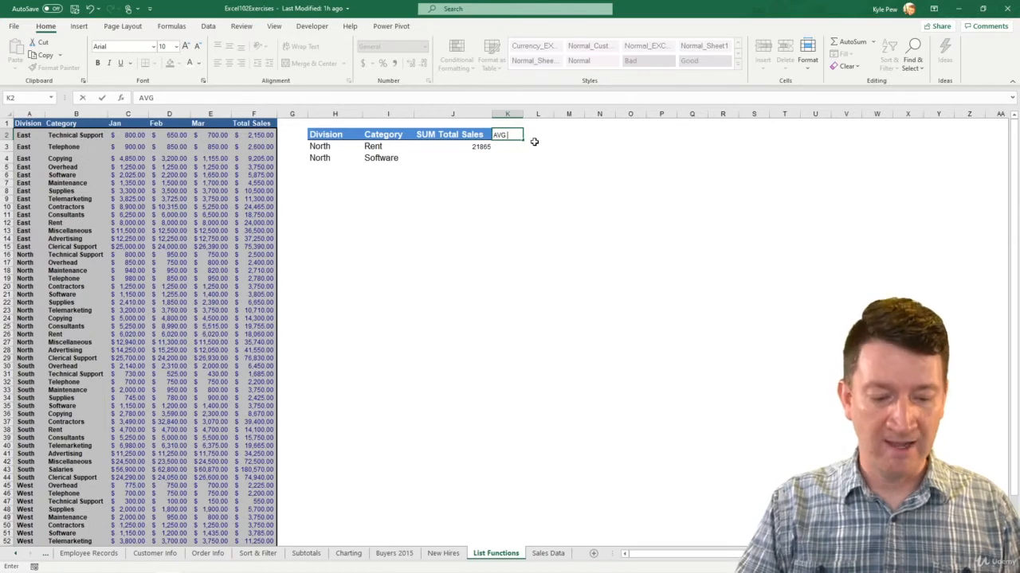
pyautogui.write(' SA')
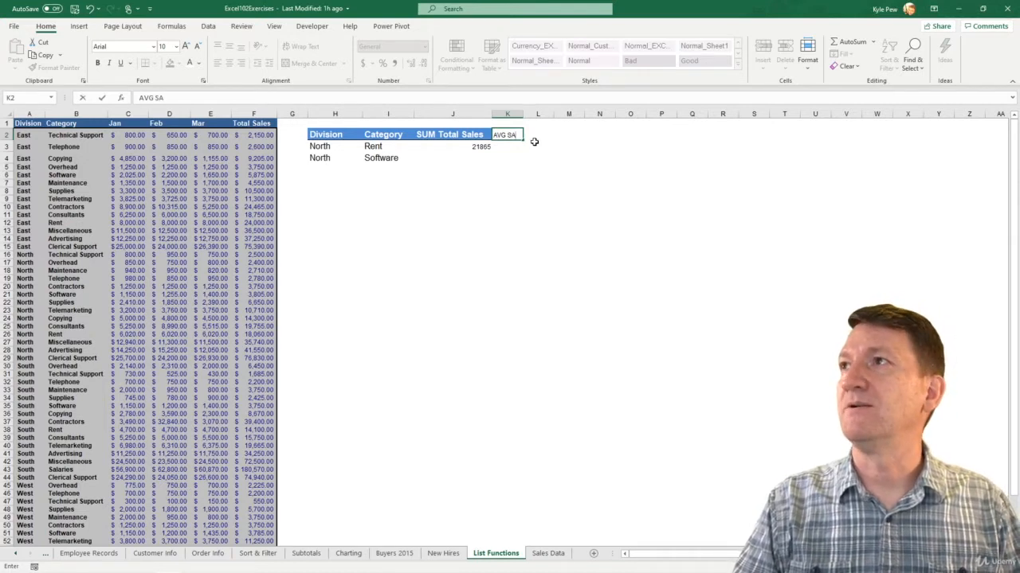
pyautogui.write('LES')
pyautogui.press('Return')
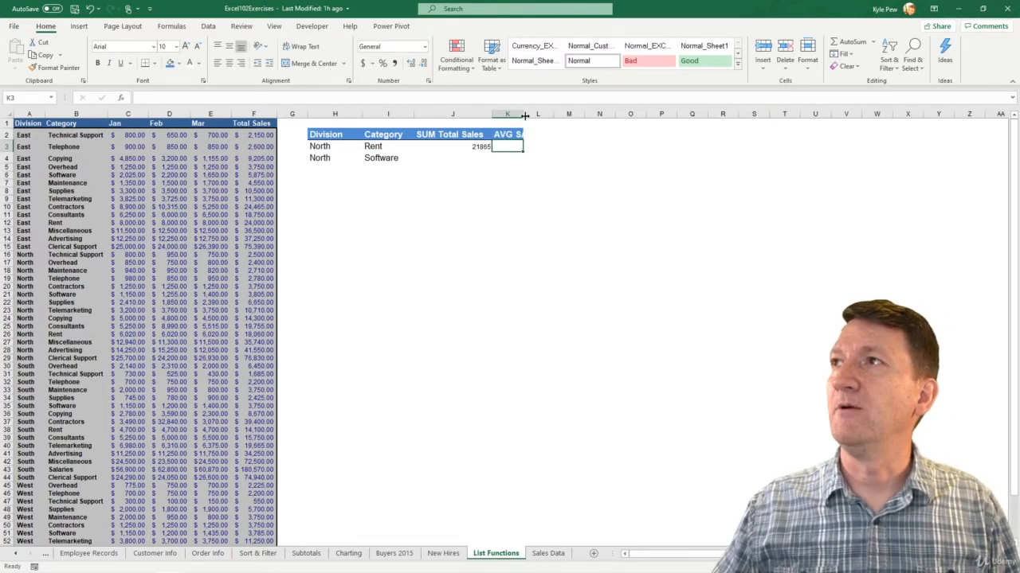
pyautogui.doubleClick(523, 115)
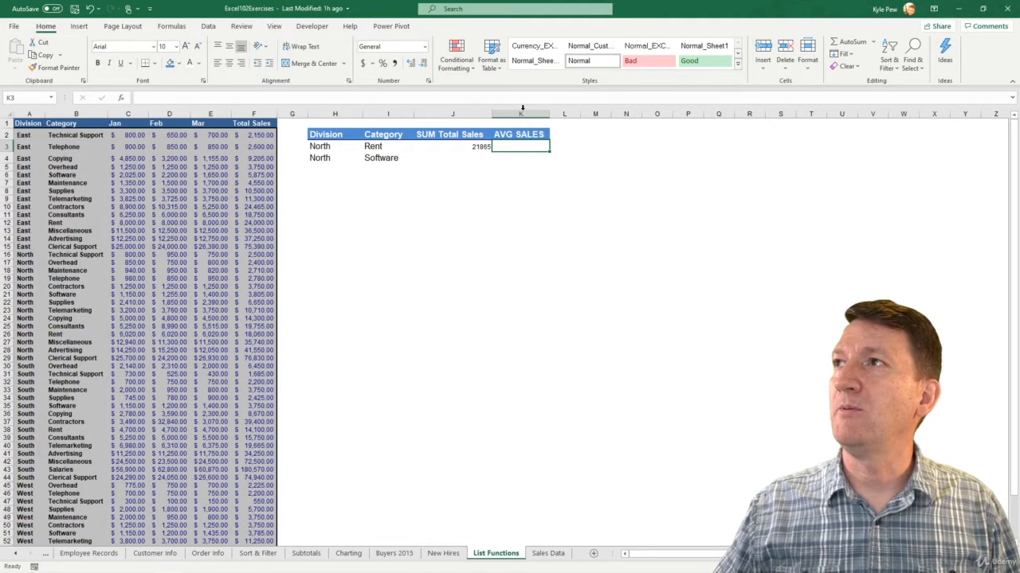
# Format the sum in J3 with the dollar accounting format and enlarge its font to 14
pyautogui.click(446, 146)
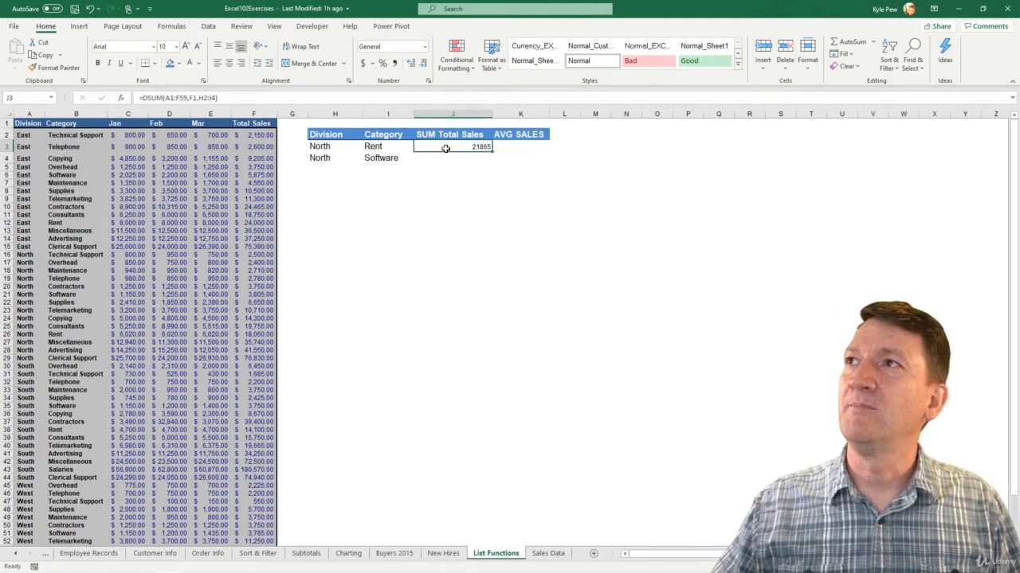
pyautogui.click(361, 64)
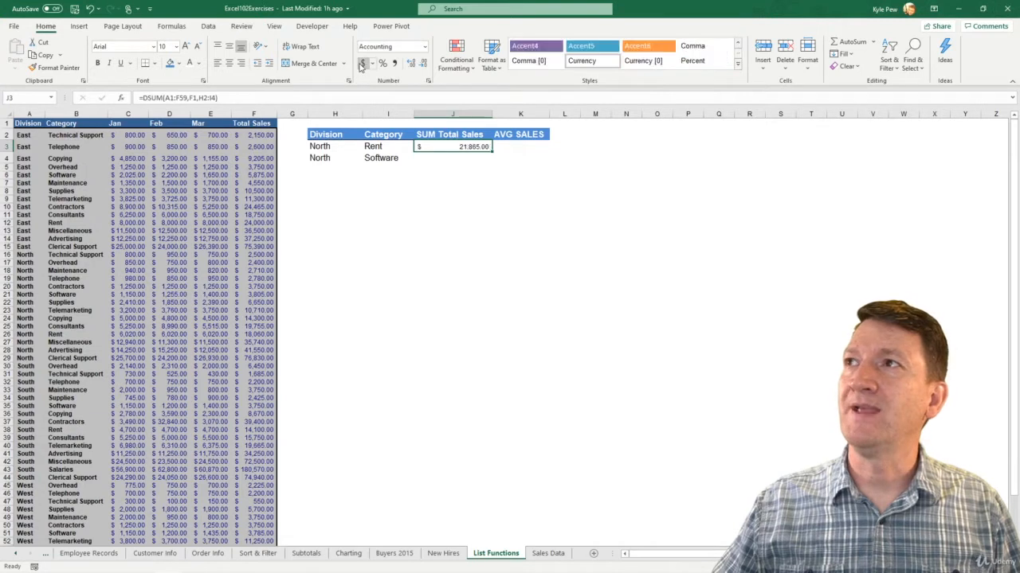
pyautogui.click(185, 46)
pyautogui.click(185, 46)
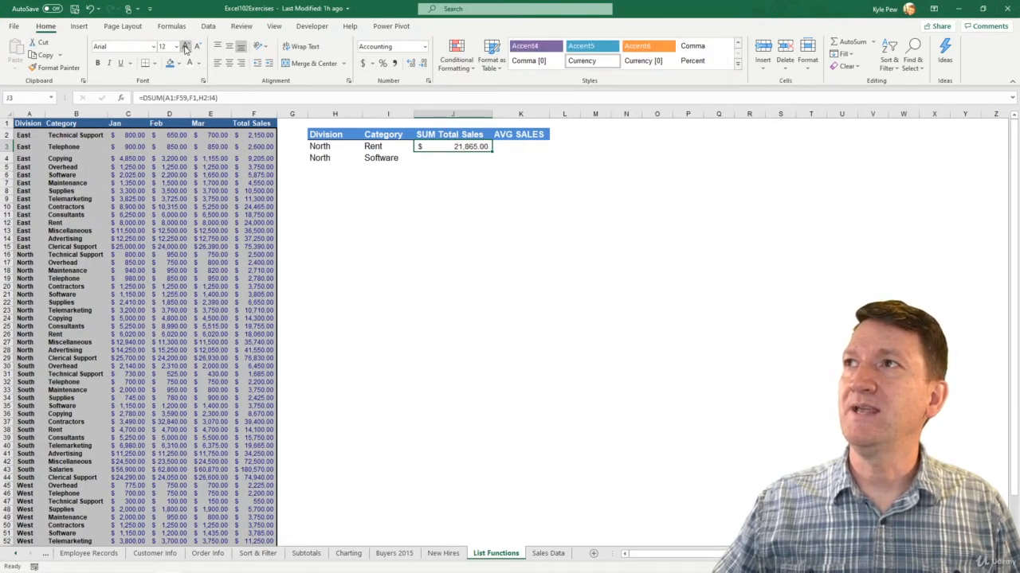
pyautogui.click(185, 46)
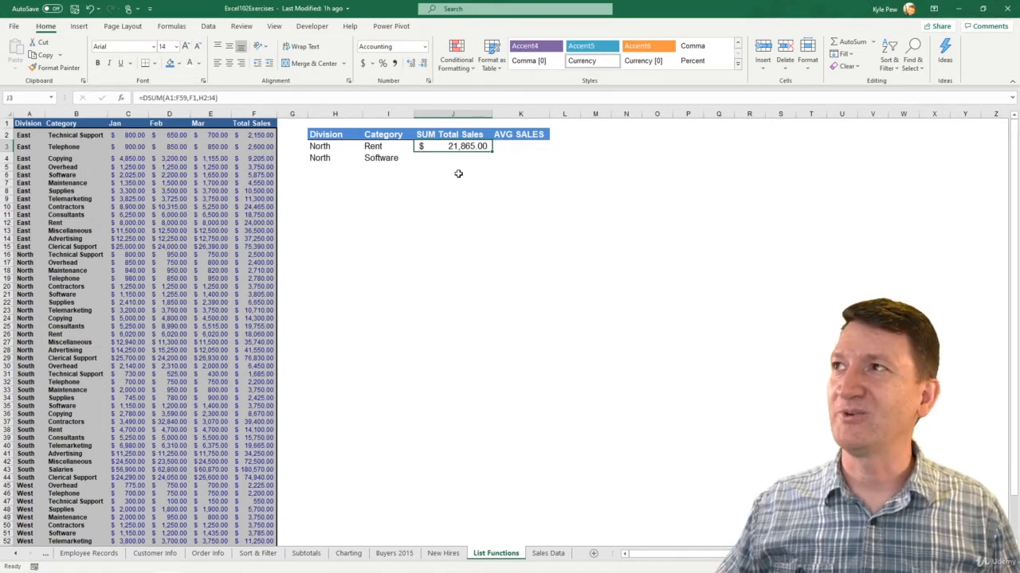
pyautogui.click(514, 145)
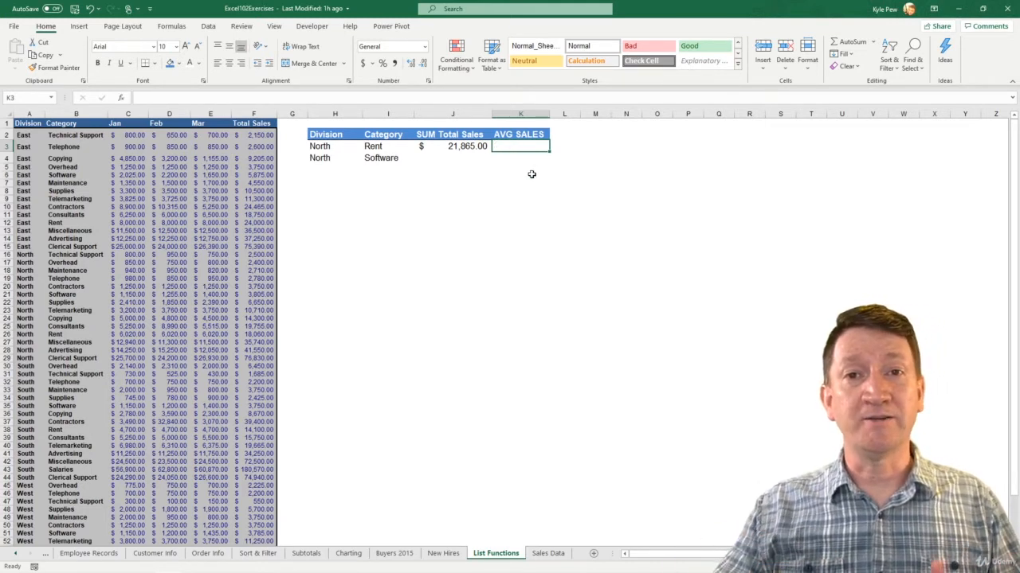
pyautogui.write('=average')
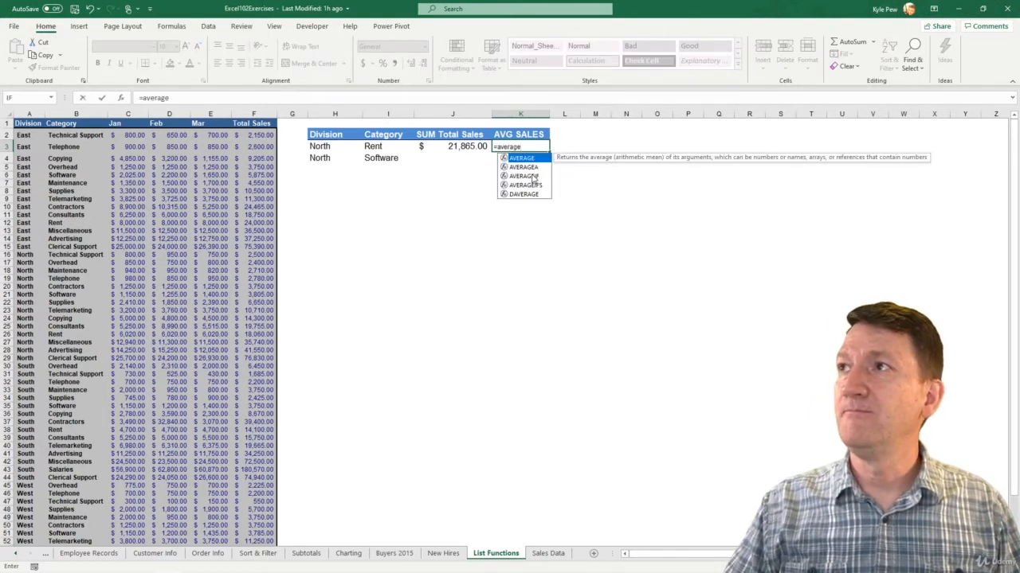
pyautogui.write('(')
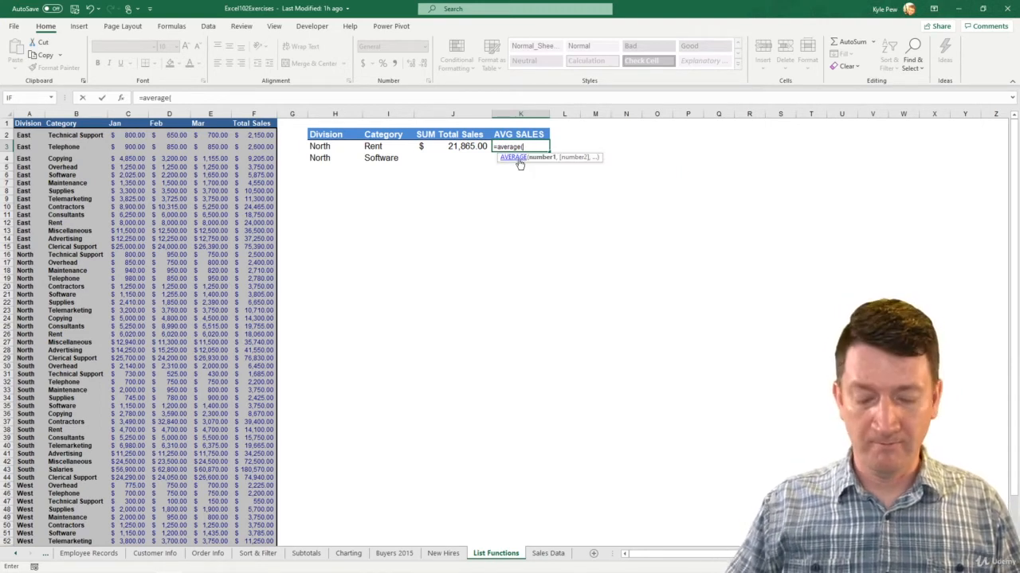
pyautogui.press('BackSpace')
pyautogui.press('BackSpace')
pyautogui.press('BackSpace')
pyautogui.press('BackSpace')
pyautogui.press('BackSpace')
pyautogui.press('BackSpace')
pyautogui.press('BackSpace')
pyautogui.press('BackSpace')
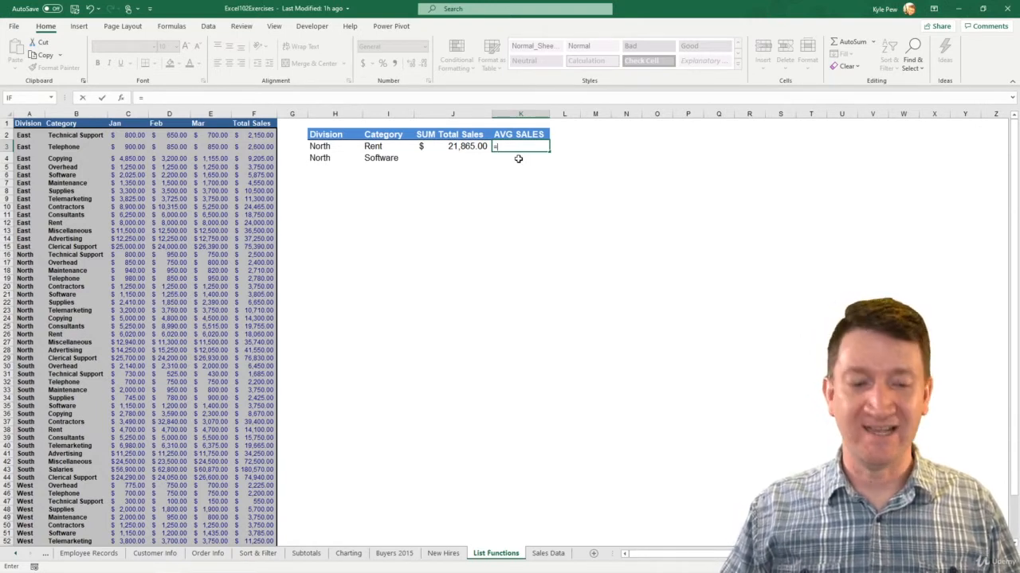
# Enter =DAVERAGE(A1:F59,F1,I2:I3) in K3 to average Total Sales for the Rent category
pyautogui.write('d')
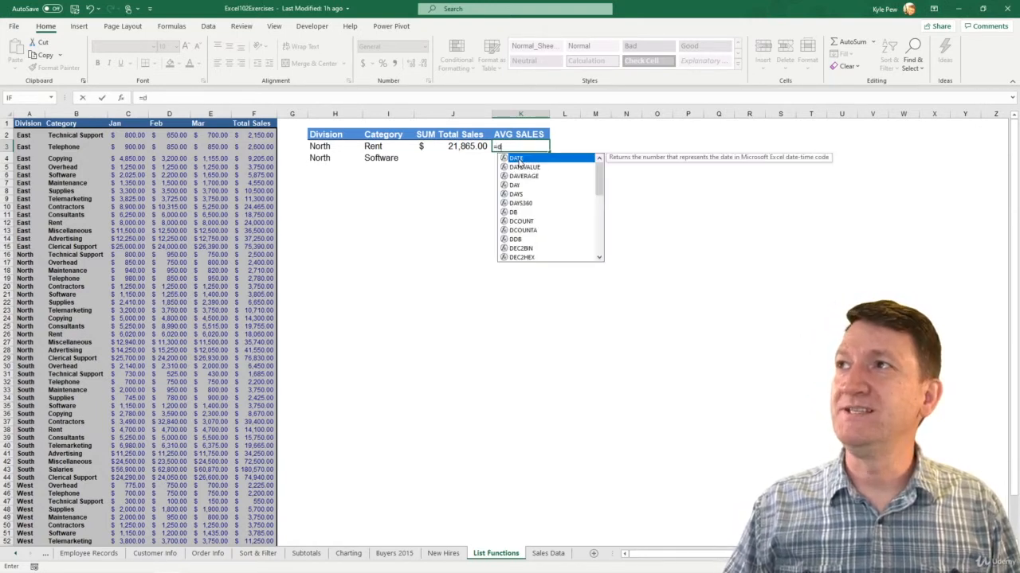
pyautogui.write('aver')
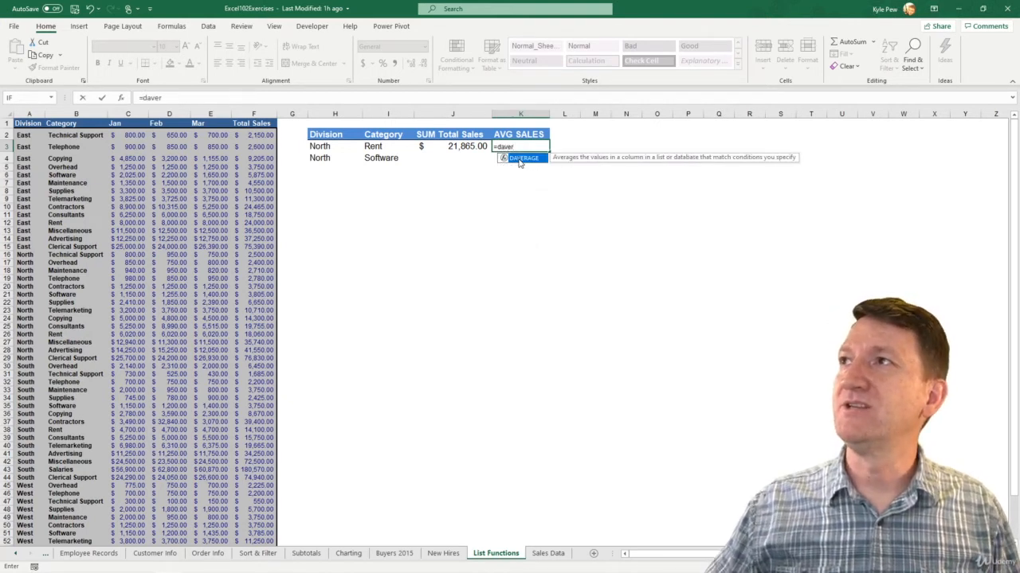
pyautogui.doubleClick(519, 158)
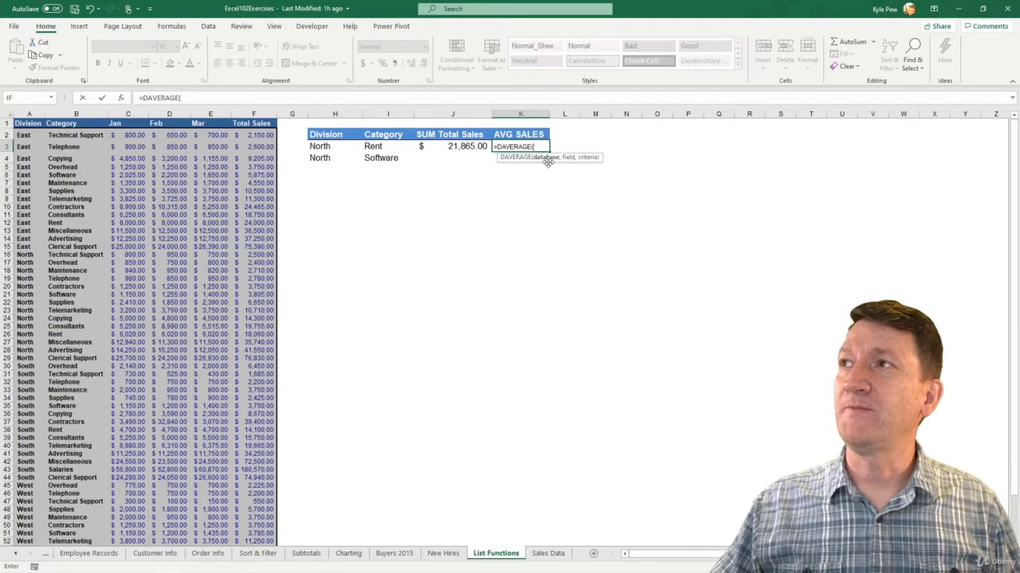
pyautogui.click(27, 124)
pyautogui.hotkey('ctrl', 'shift', 'Down')
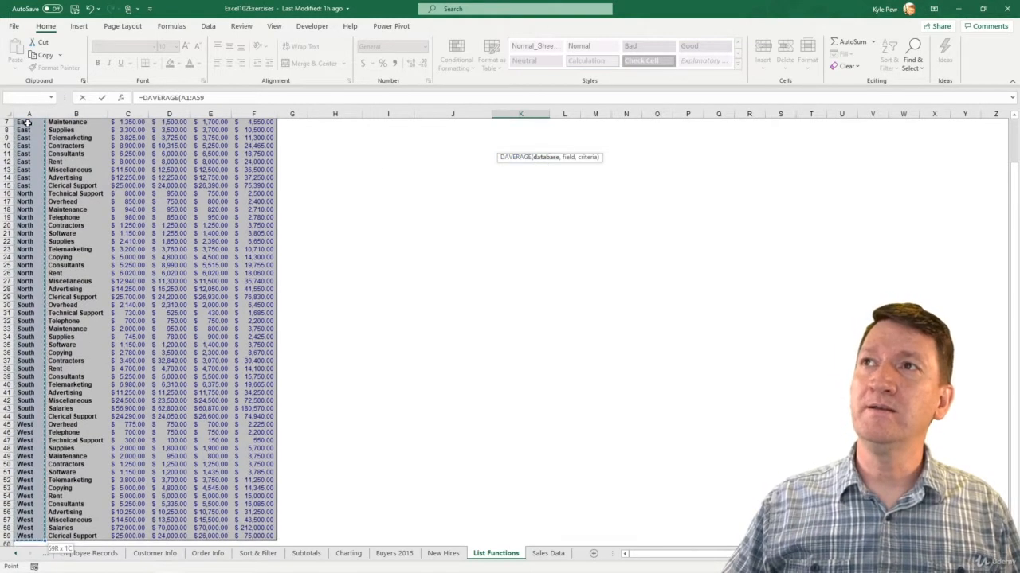
pyautogui.hotkey('ctrl', 'shift', 'Right')
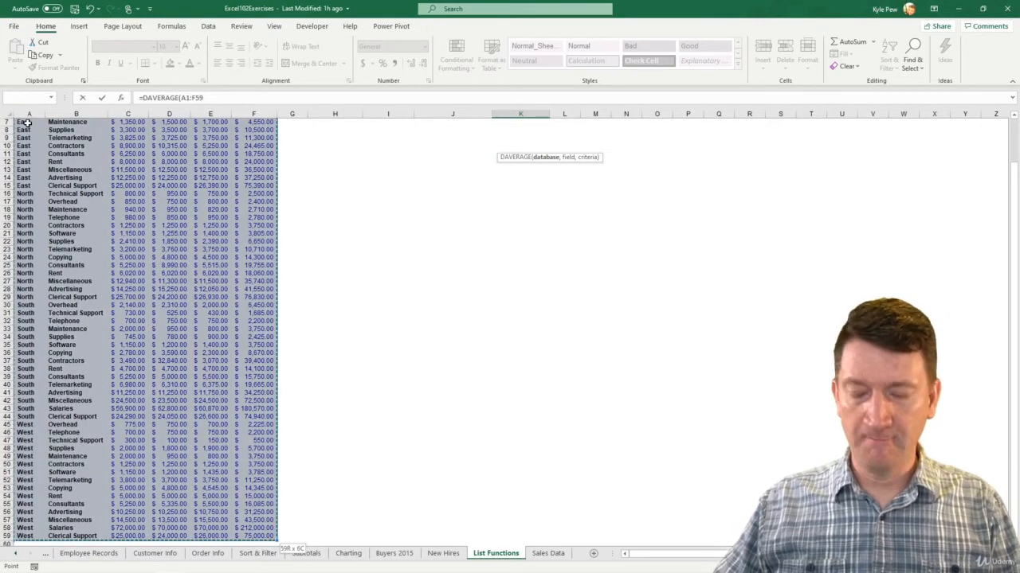
pyautogui.write(',')
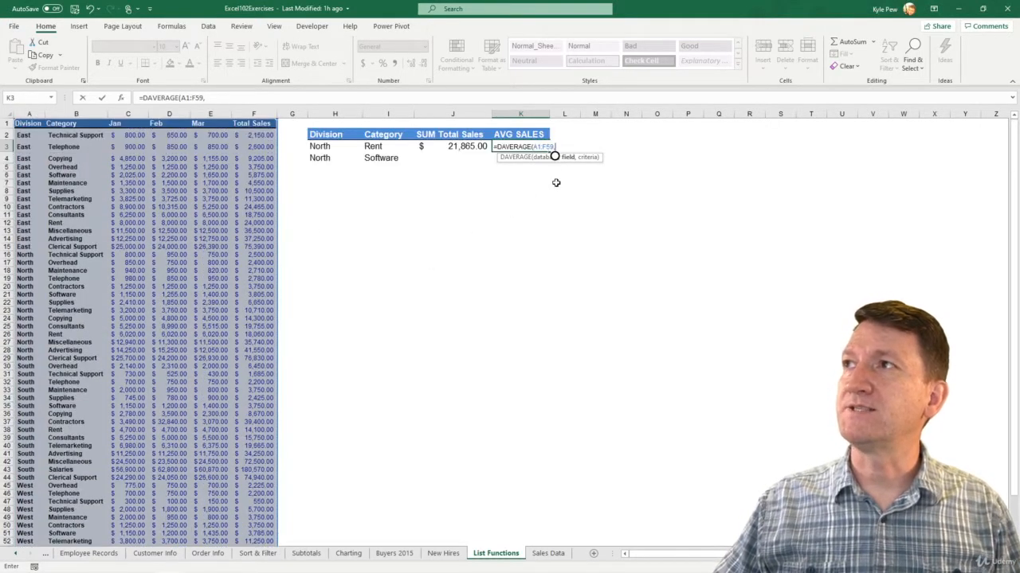
pyautogui.click(253, 123)
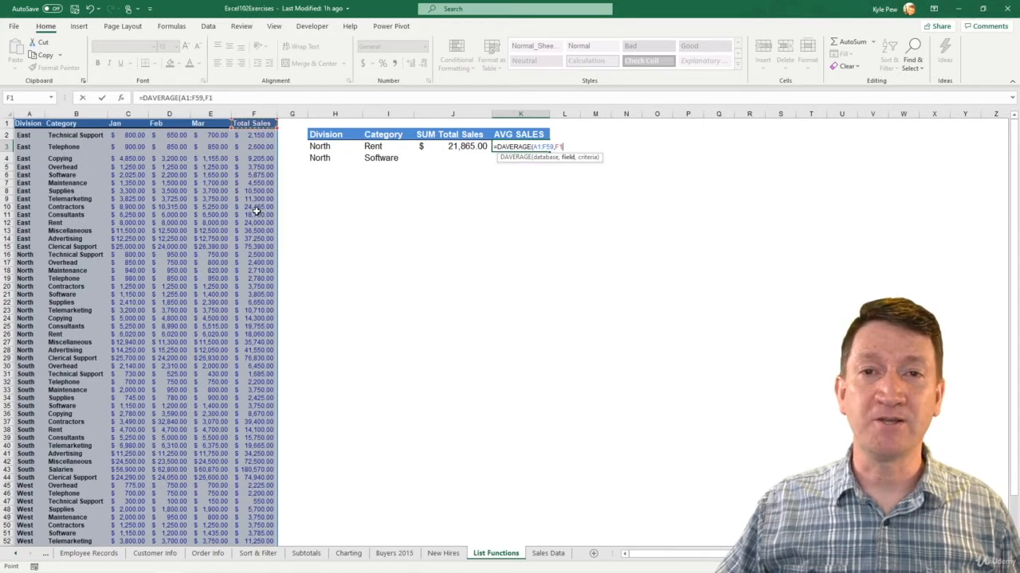
pyautogui.write(',')
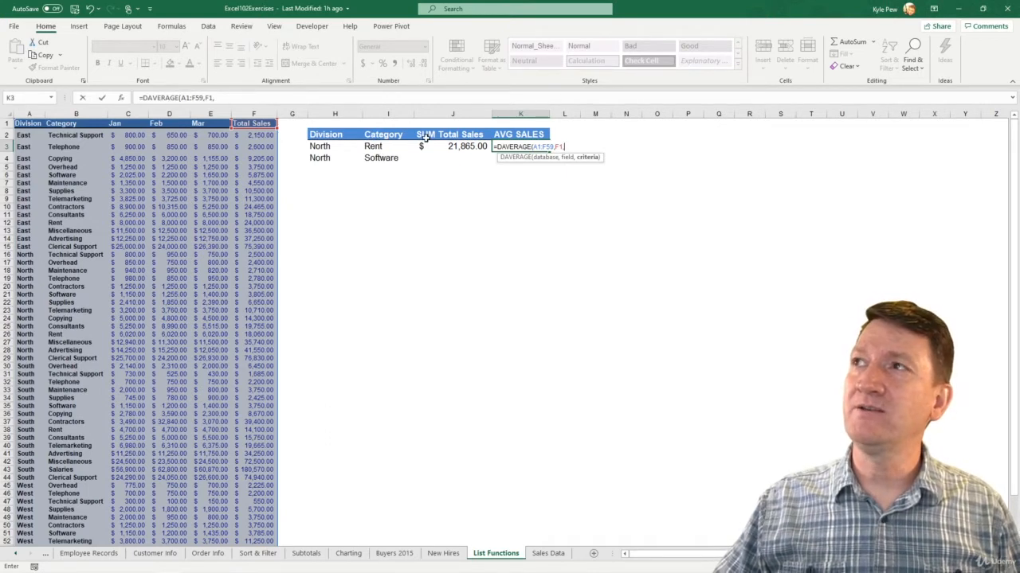
pyautogui.moveTo(384, 136); pyautogui.dragTo(382, 145)
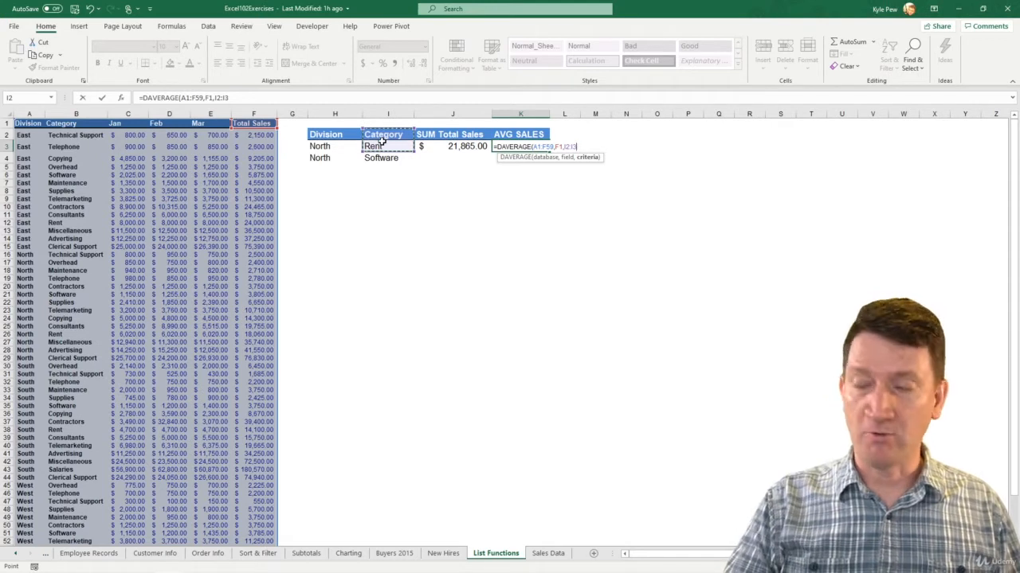
pyautogui.write(')')
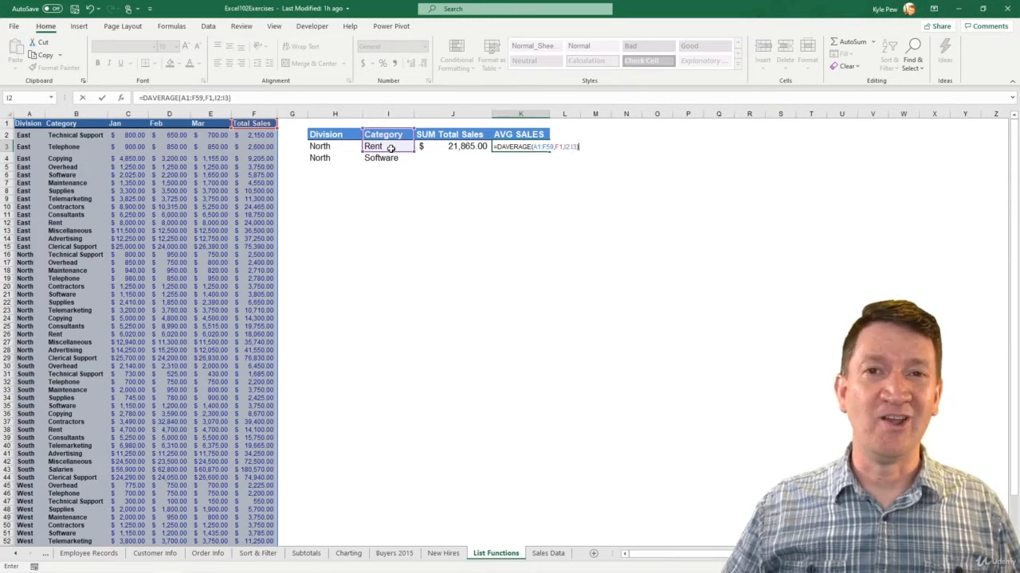
pyautogui.press('Return')
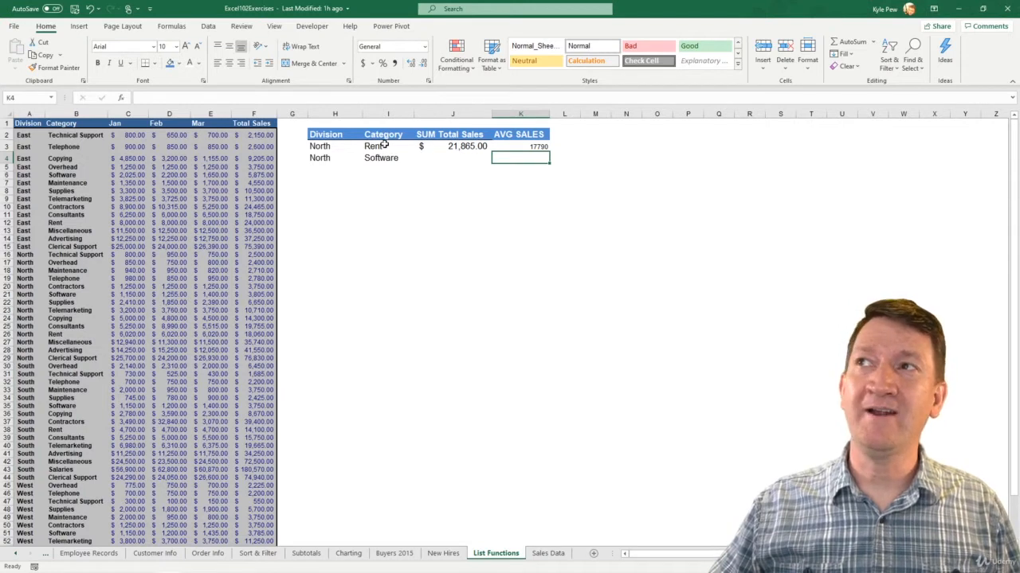
# Format the average in K3 with the dollar accounting format and enlarge its font to 14
pyautogui.click(532, 147)
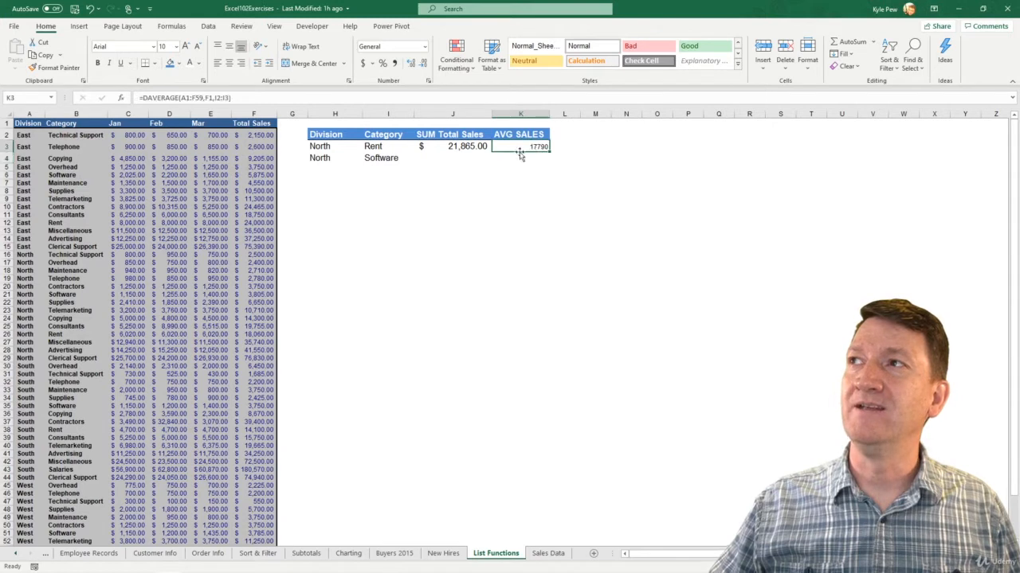
pyautogui.click(363, 63)
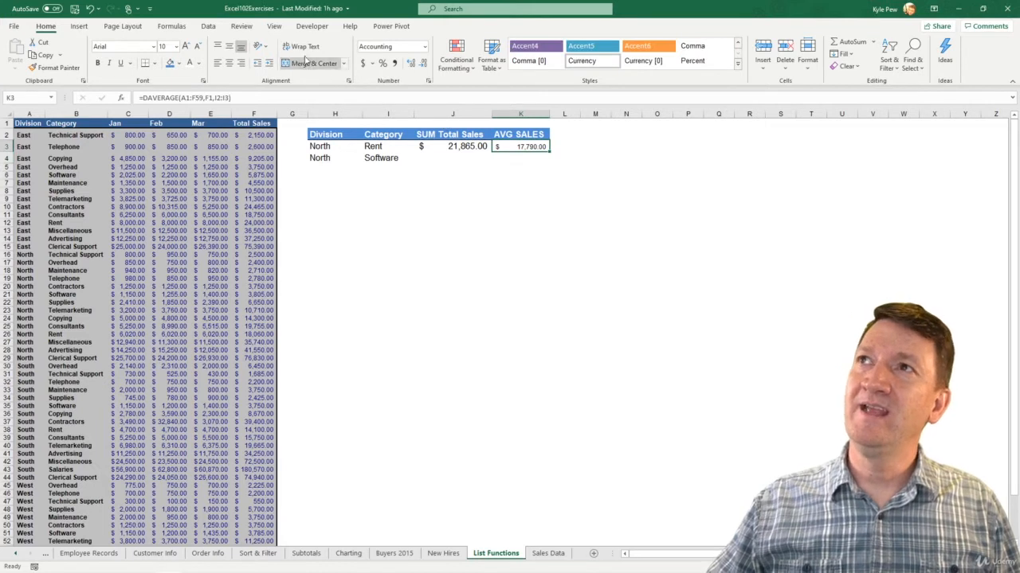
pyautogui.click(185, 46)
pyautogui.click(186, 46)
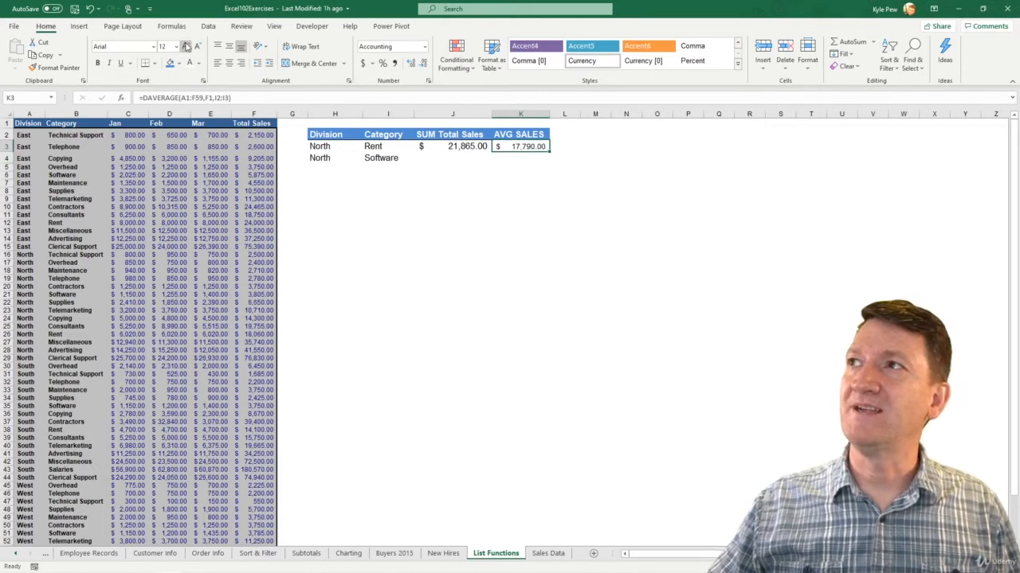
pyautogui.click(535, 158)
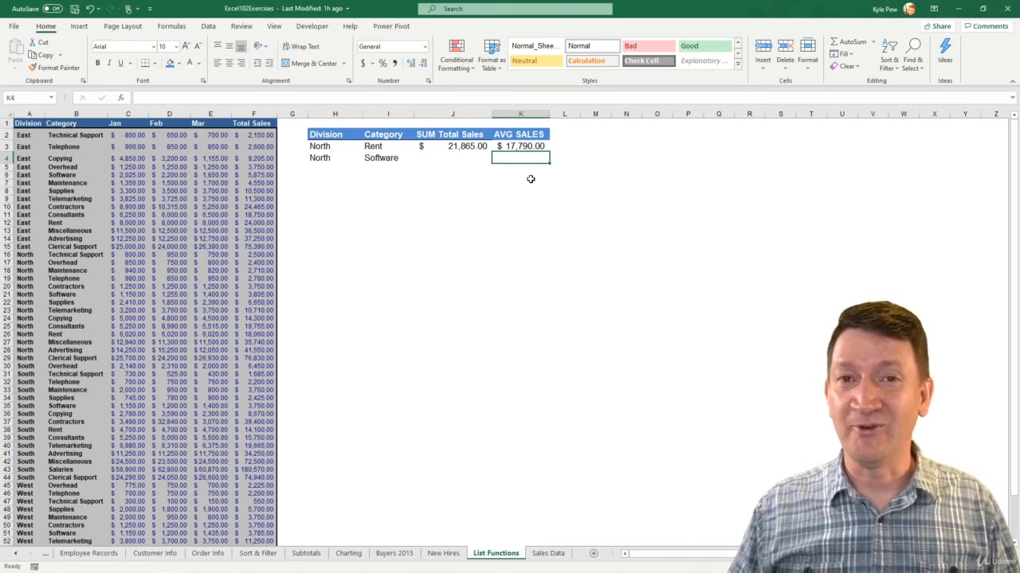
pyautogui.click(515, 151)
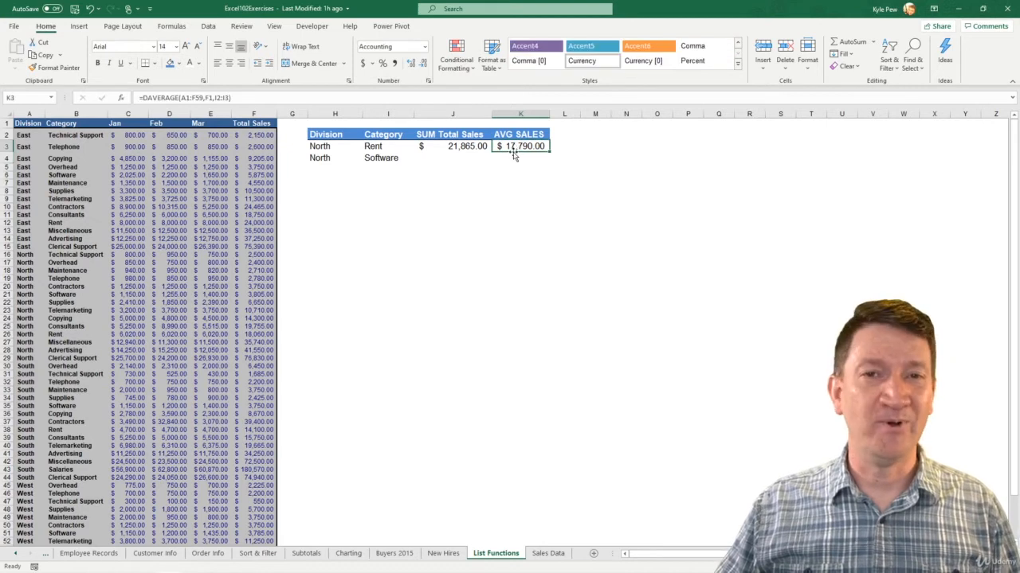